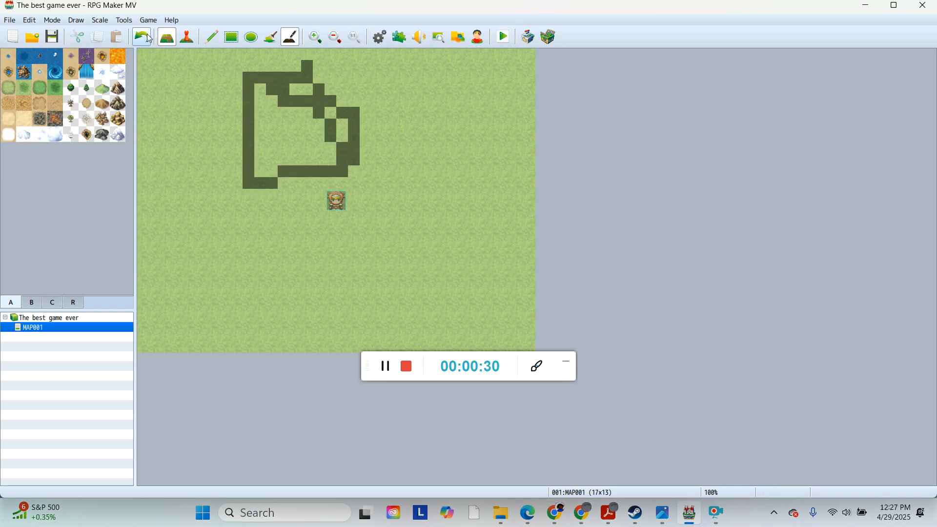
Step: Undo the dark path drawn earlier, and switch briefly to event mode and back to map mode
left_click(142, 37)
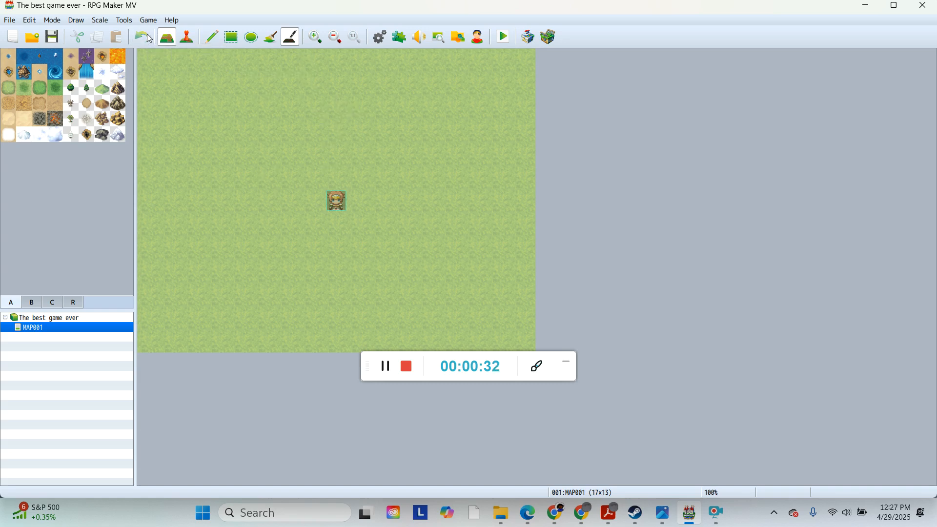
left_click(186, 43)
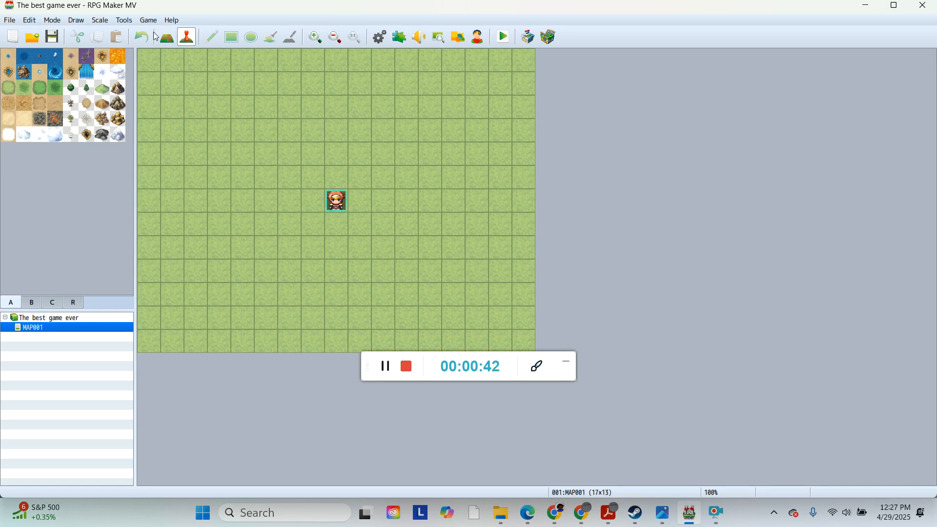
left_click(166, 38)
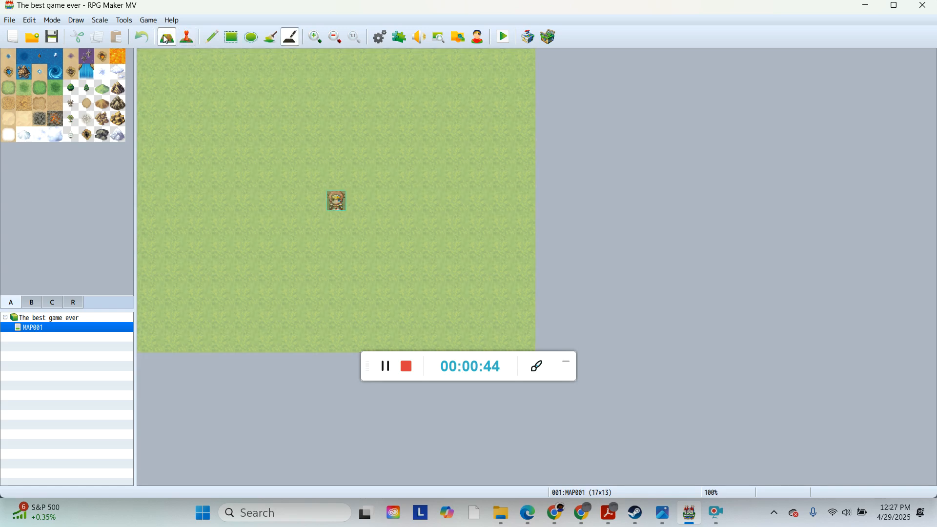
Step: Draw a small patch of mountain tiles with the Pencil tool near the top-left, then undo it
left_click(212, 38)
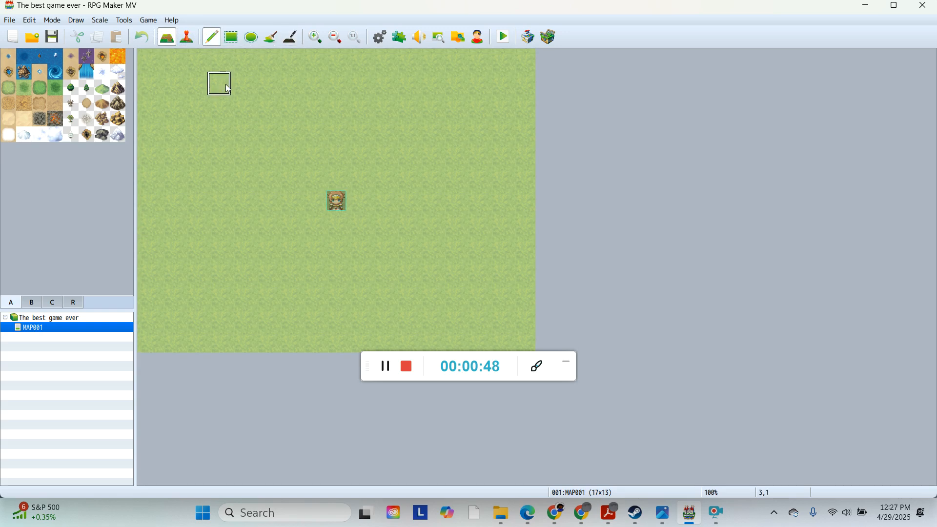
left_click(119, 92)
mouse_move(195, 107)
left_mouse_down()
mouse_move(190, 134)
mouse_move(243, 129)
mouse_move(195, 85)
mouse_move(224, 125)
left_mouse_up()
left_click(144, 37)
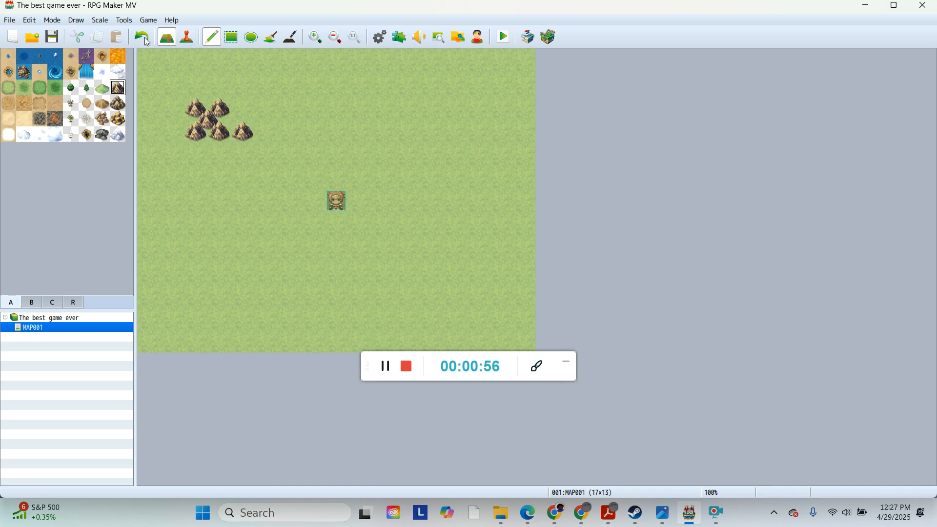
left_click(144, 37)
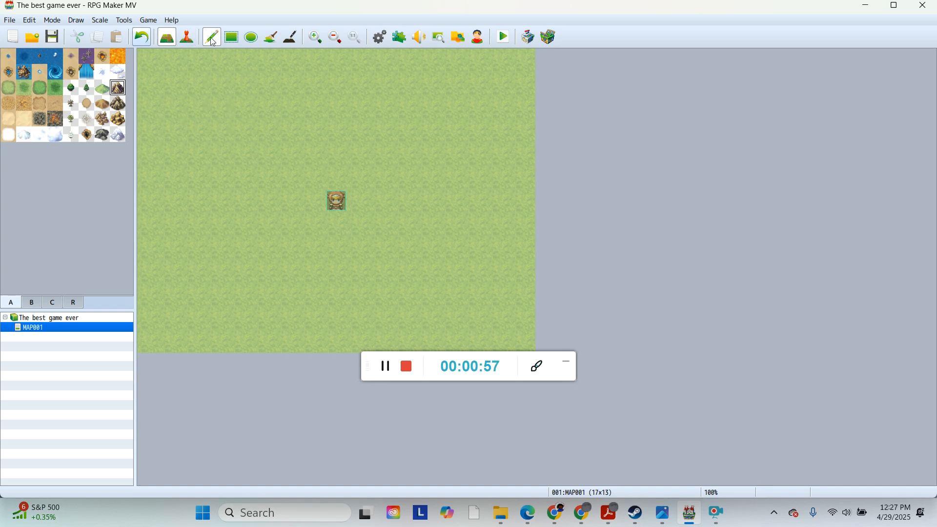
Step: Fill a large rectangle of mountain tiles in the upper-left area with the Rectangle tool, then undo it
left_click(236, 46)
left_click_drag(195, 59, 364, 165)
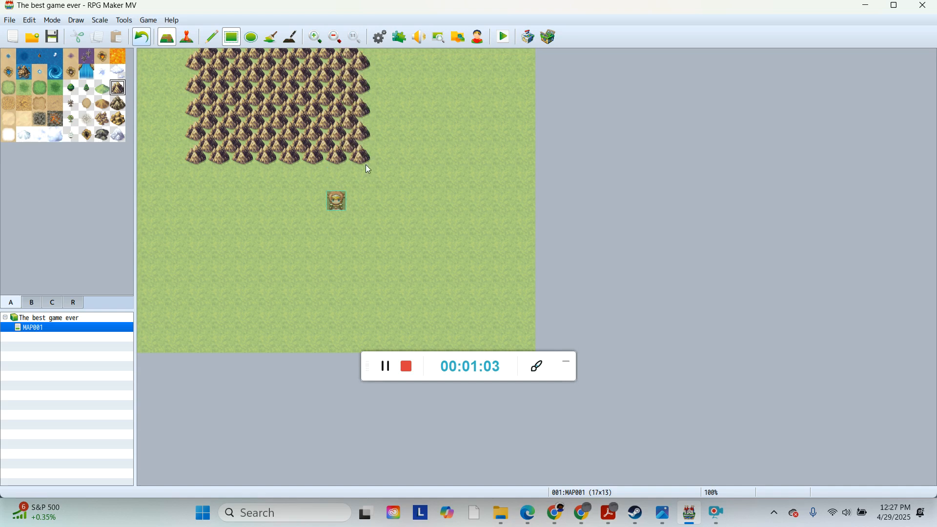
left_click(145, 37)
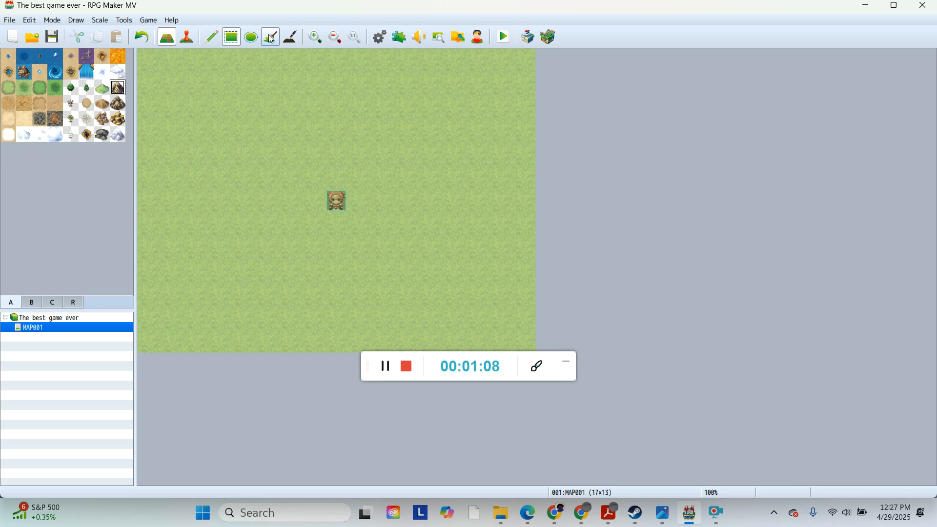
Step: Flood-fill the whole map with mountain tiles, then undo the fill
left_click(270, 38)
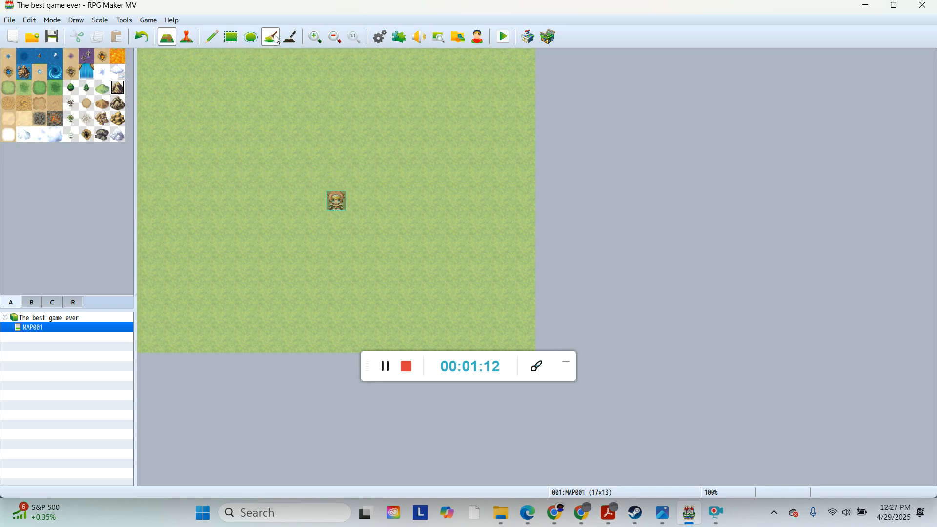
left_click(200, 64)
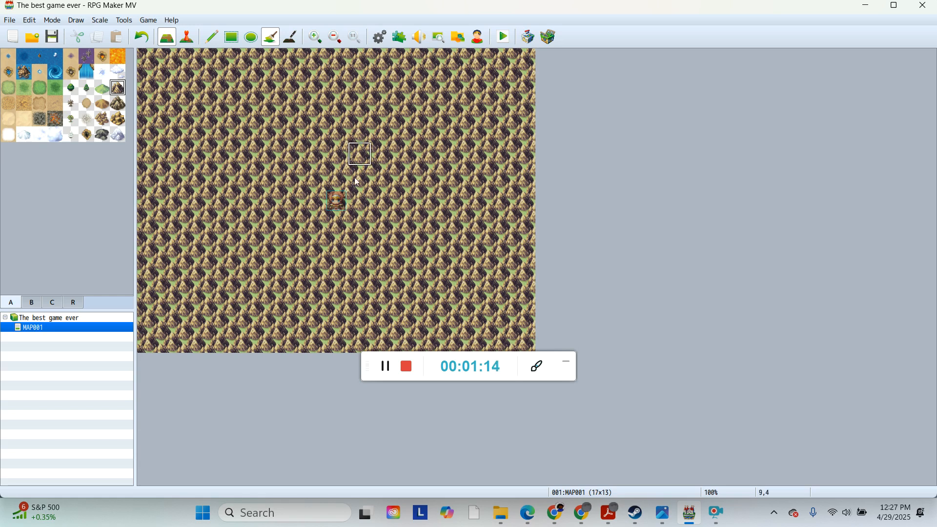
left_click(149, 38)
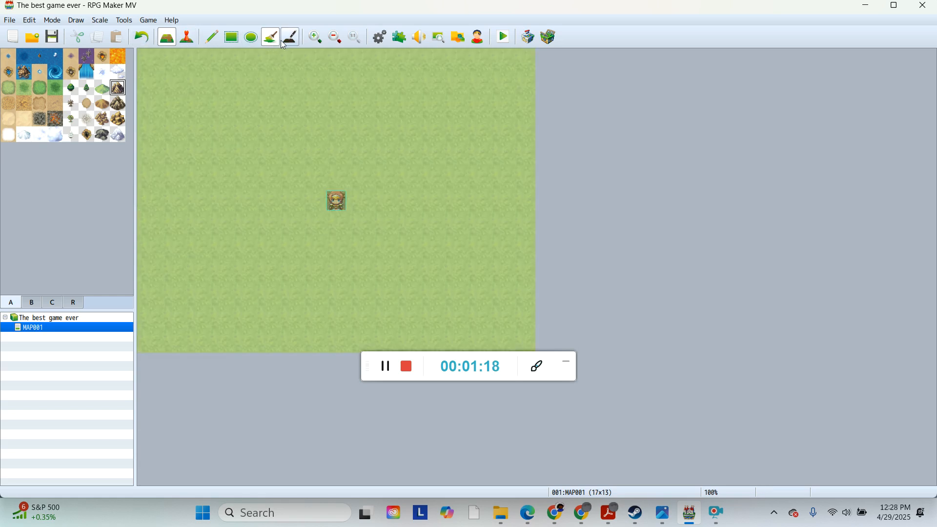
Step: Draw a small ellipse of mountain tiles with the Ellipse tool near the top-left, then undo it
left_click(251, 39)
mouse_move(190, 78)
left_mouse_down()
mouse_move(221, 89)
mouse_move(199, 154)
mouse_move(263, 155)
mouse_move(350, 180)
mouse_move(412, 249)
mouse_move(175, 147)
mouse_move(229, 108)
mouse_move(211, 93)
left_mouse_up()
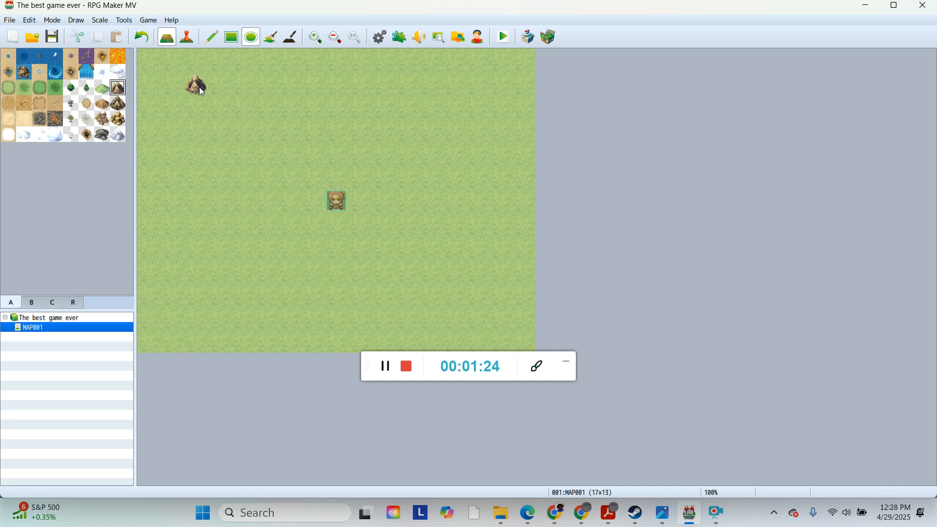
left_click(148, 39)
Step: Paint a few region 55 tiles near the map's left edge, then undo them
left_click(55, 73)
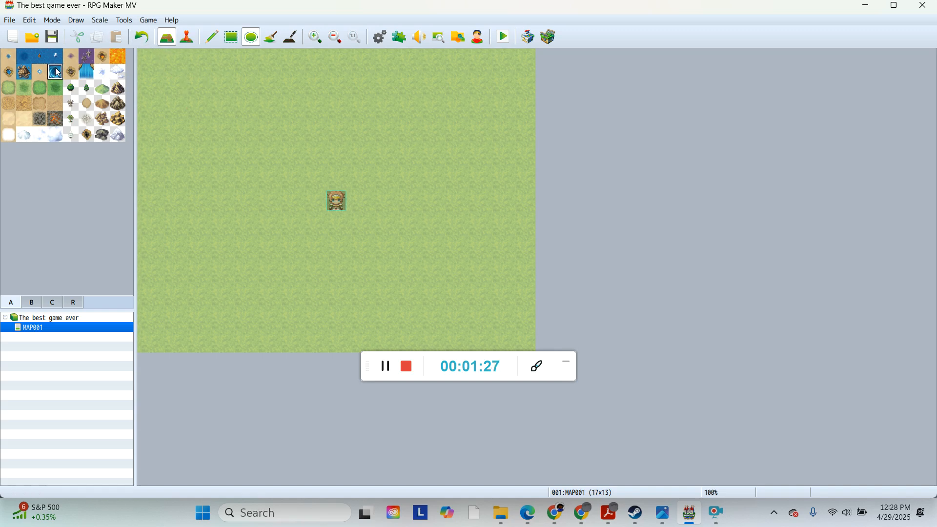
left_click(34, 305)
left_click(51, 304)
left_click(75, 303)
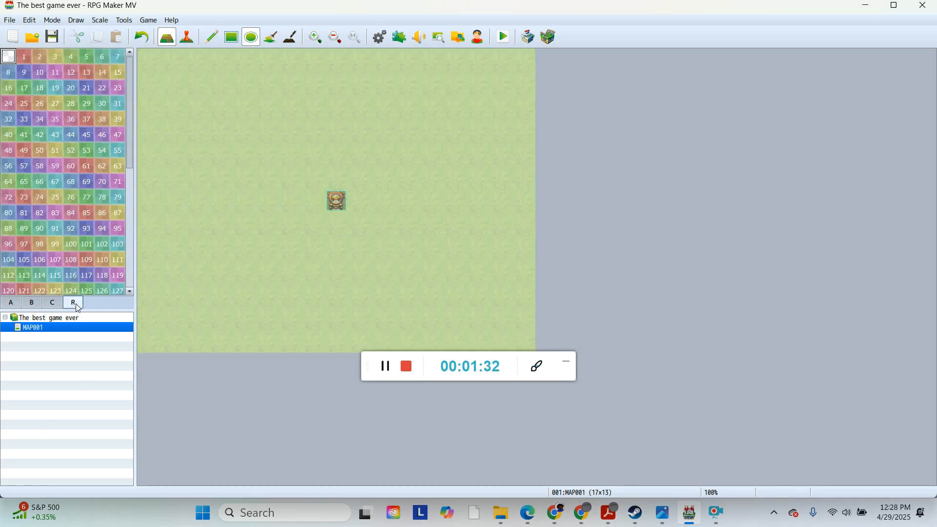
left_click(118, 155)
left_click_drag(171, 144, 146, 180)
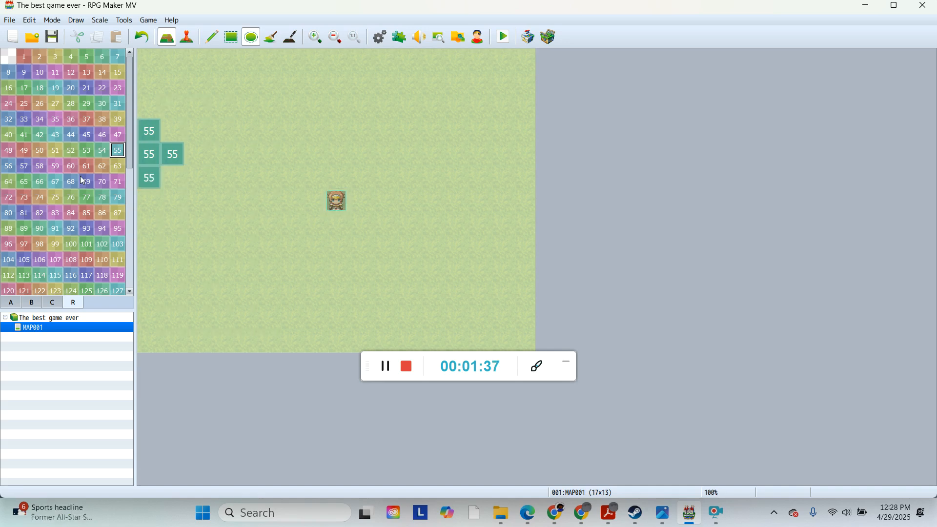
left_click(151, 42)
left_click(52, 302)
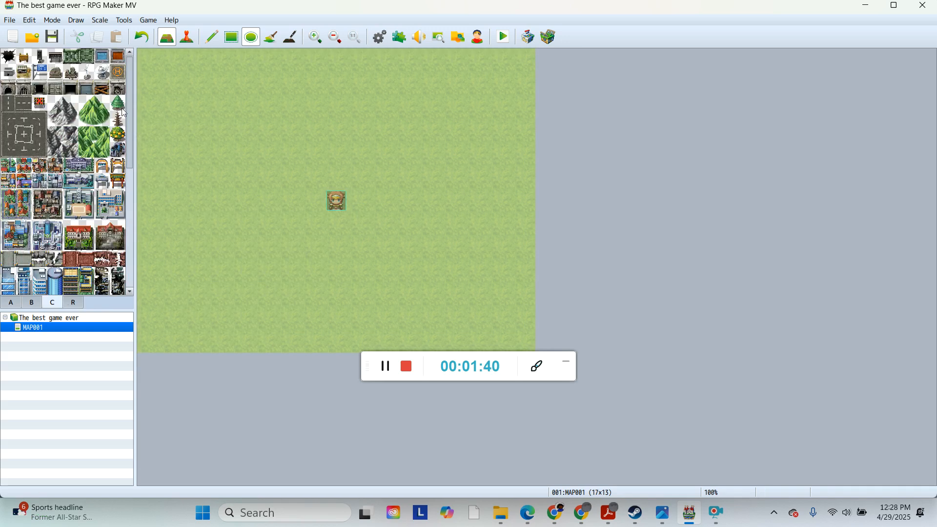
left_click(31, 303)
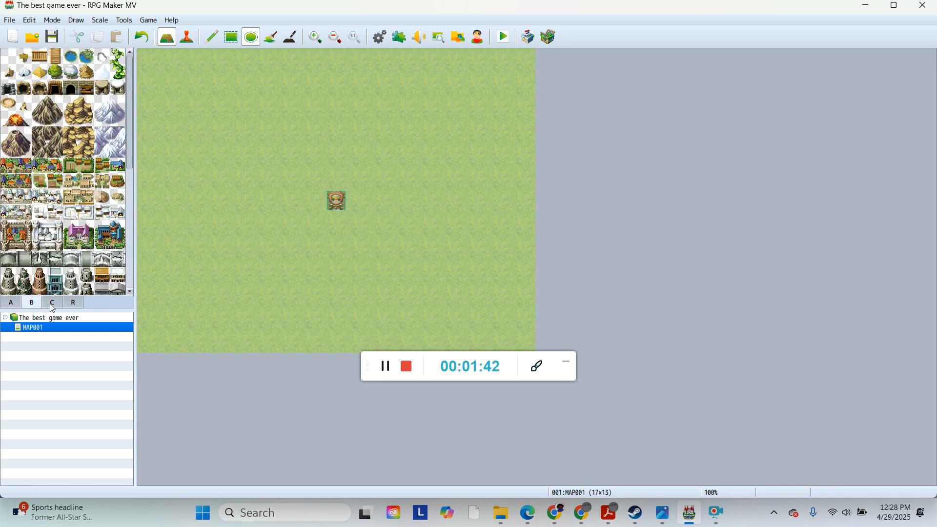
left_click(52, 302)
scroll(121, 249, "down", 5)
scroll(120, 250, "down", 2)
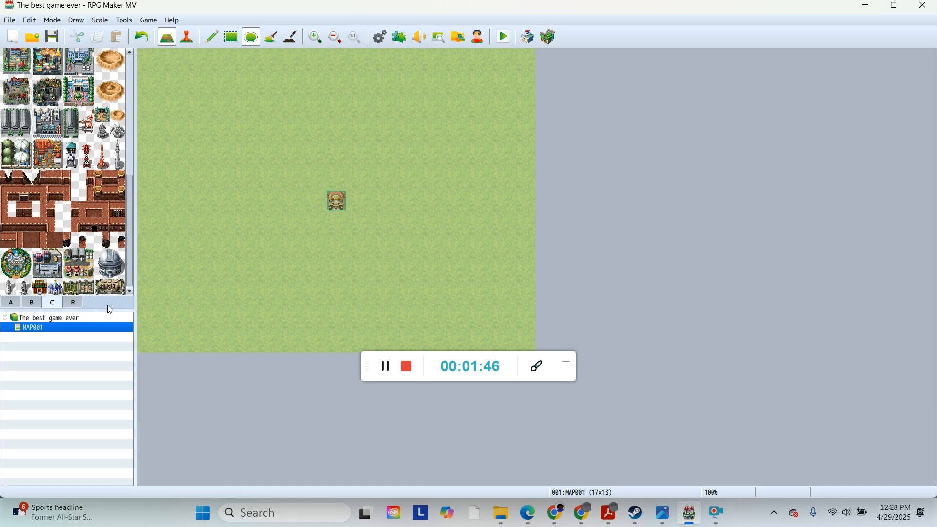
Step: Draw an ellipse of sandstone hill tiles in the upper-left area, then undo it
left_click(19, 304)
left_click(102, 118)
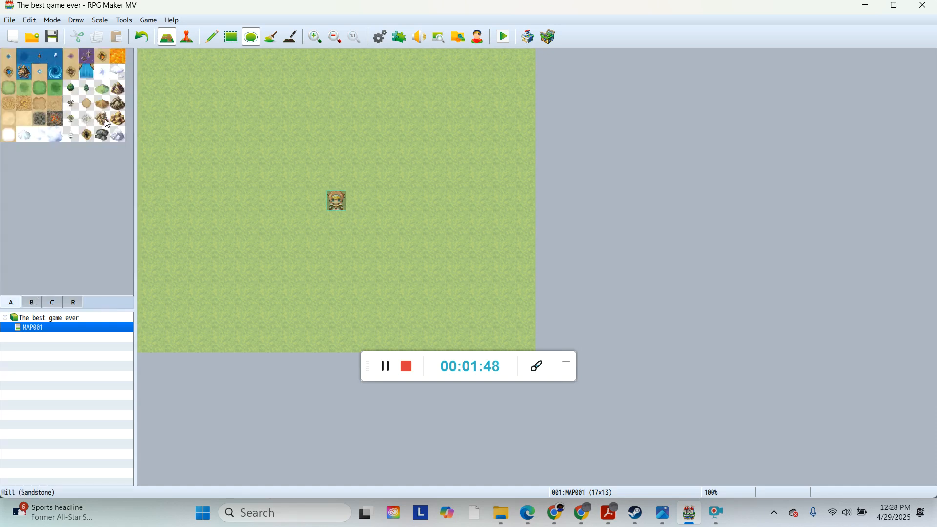
left_click_drag(148, 84, 246, 141)
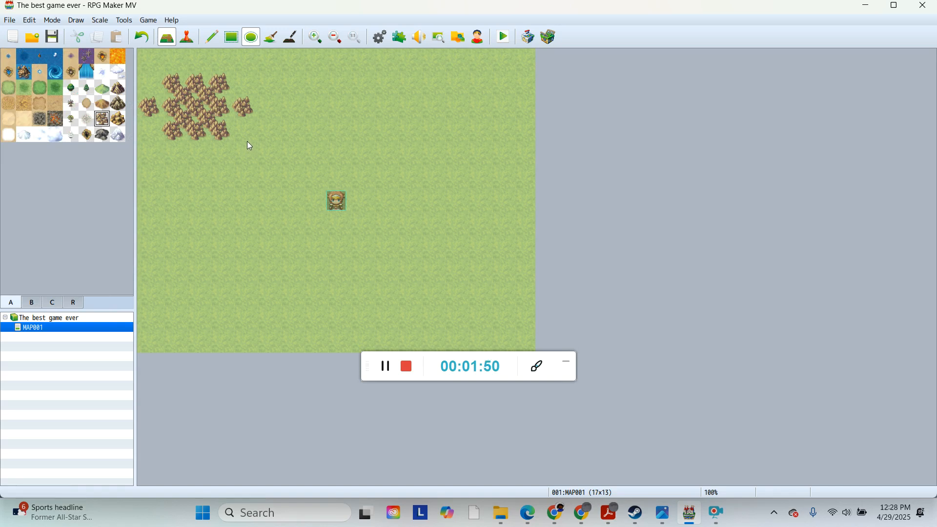
left_click(146, 35)
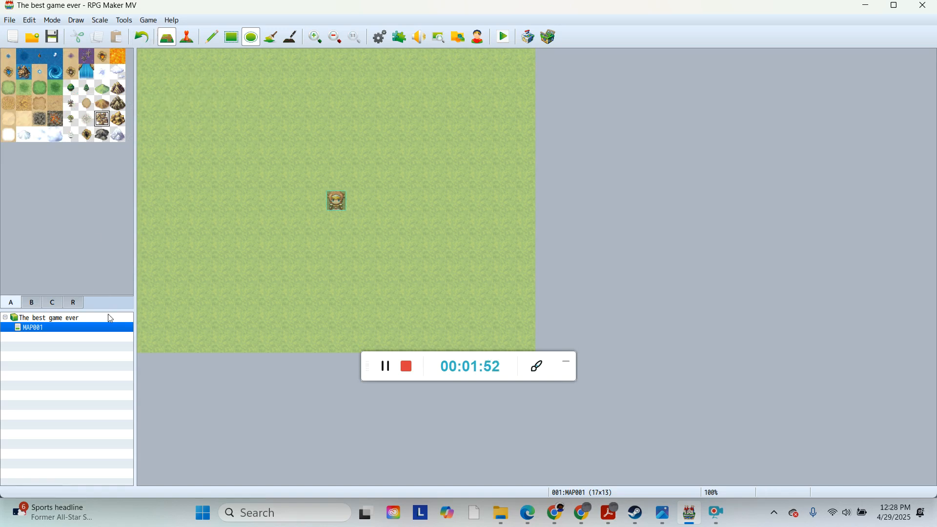
Step: Stamp repeated rows of mansion roof tiles in the upper-left area, then undo them
left_click(31, 304)
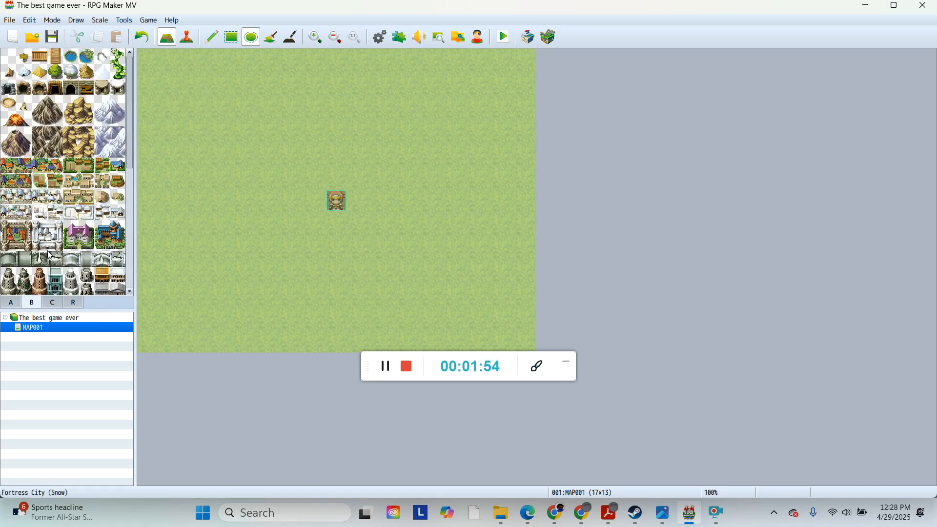
left_click(86, 243)
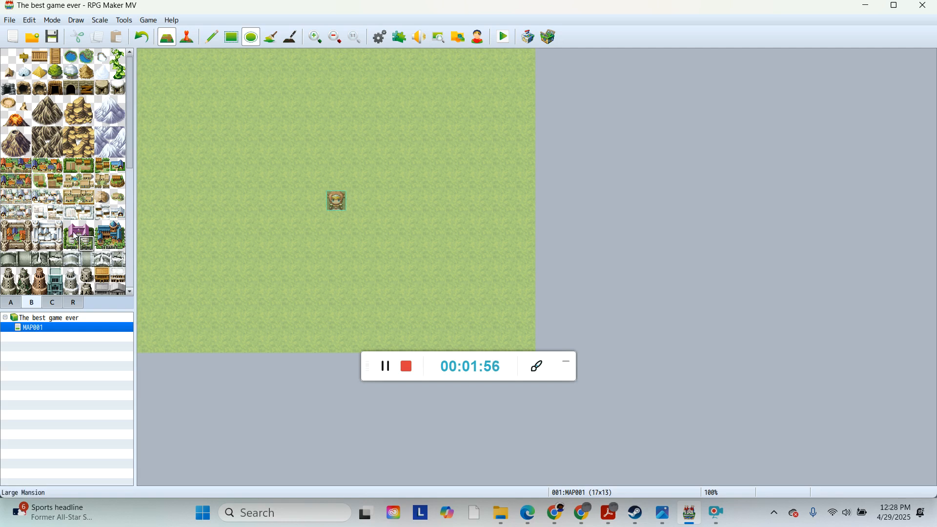
left_click(85, 229)
left_click(75, 229)
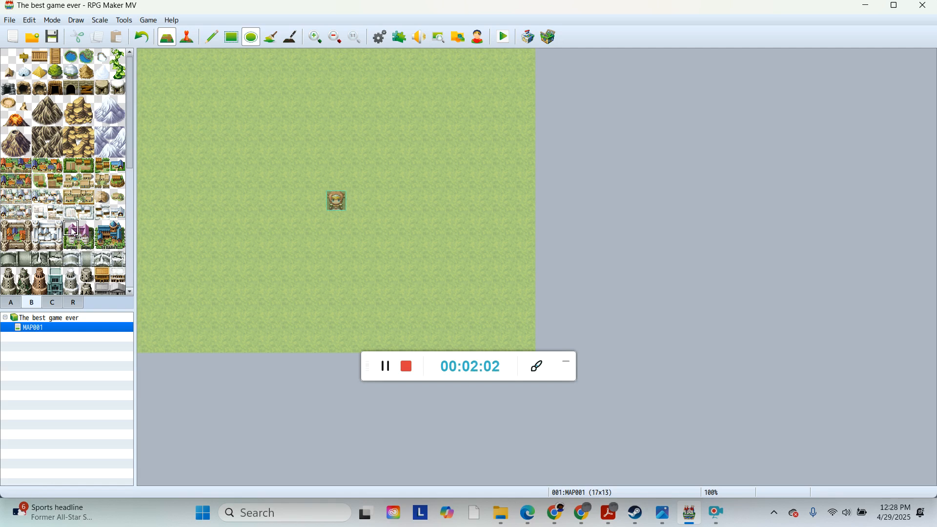
left_click(166, 84)
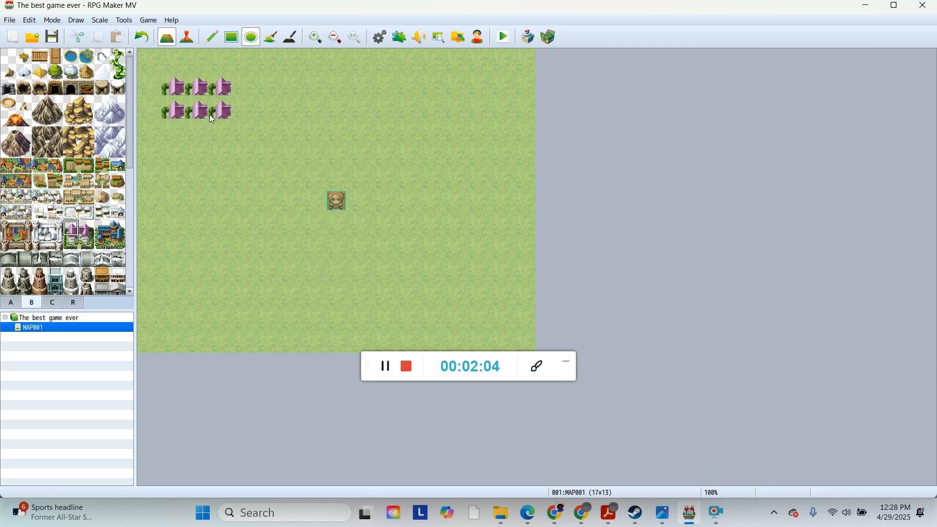
left_click_drag(168, 133, 214, 133)
left_click(148, 59)
left_click(143, 43)
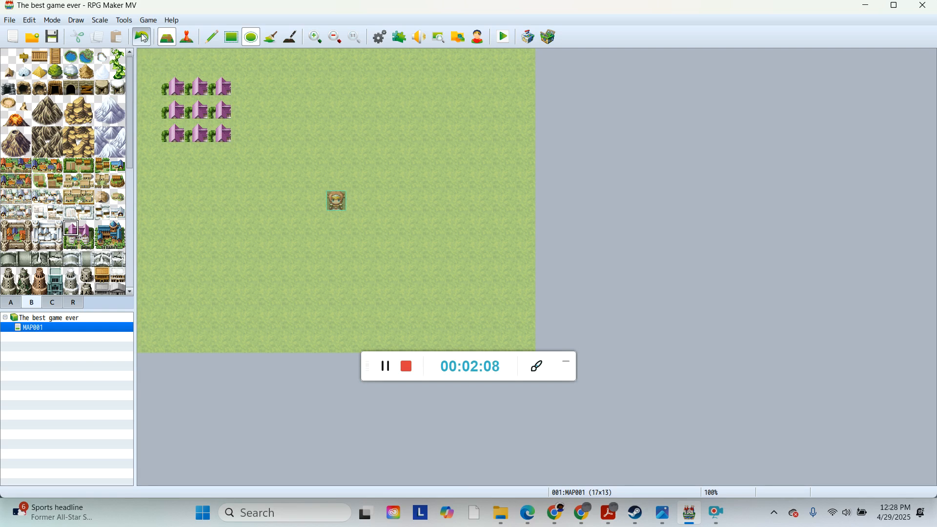
left_click(144, 43)
Step: Assemble the Large Mansion from its tile pieces in the map's upper-left area
left_click(171, 107)
left_click(93, 232)
left_click(195, 110)
left_click(76, 244)
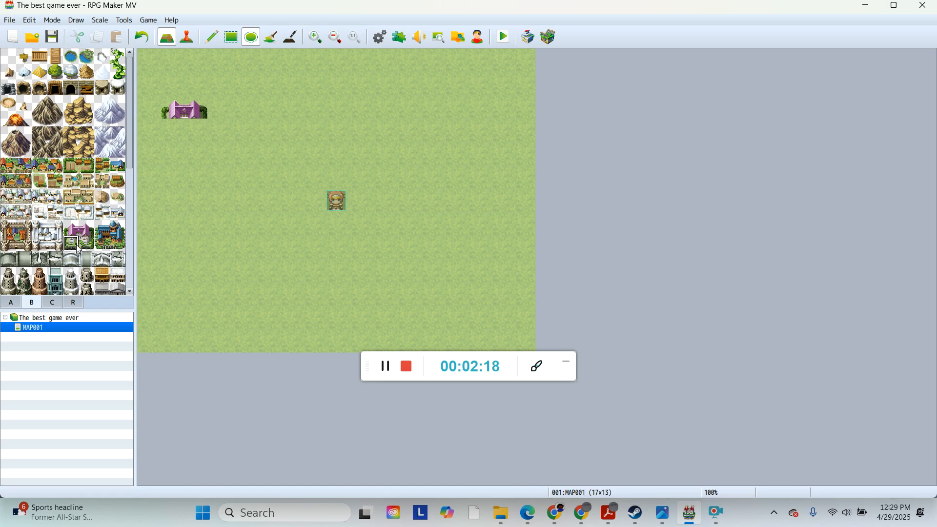
left_click(180, 134)
left_click(87, 244)
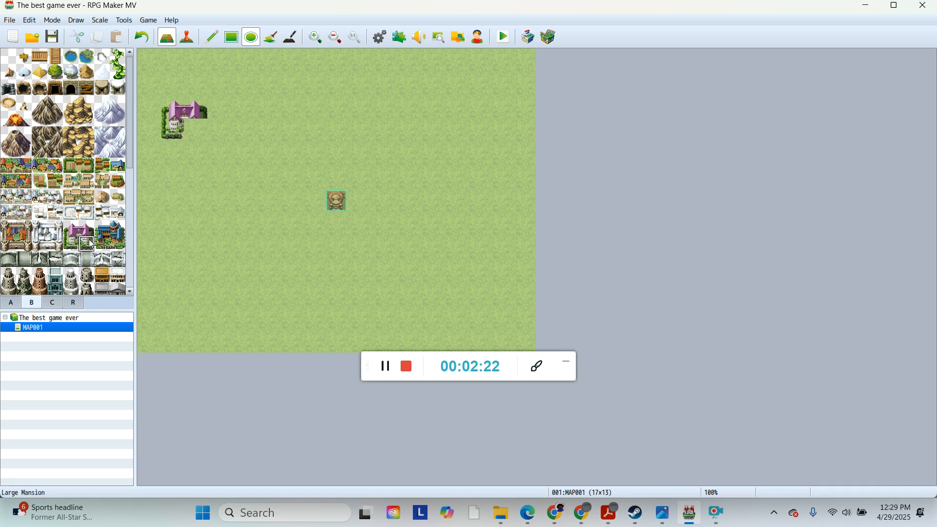
left_click(195, 130)
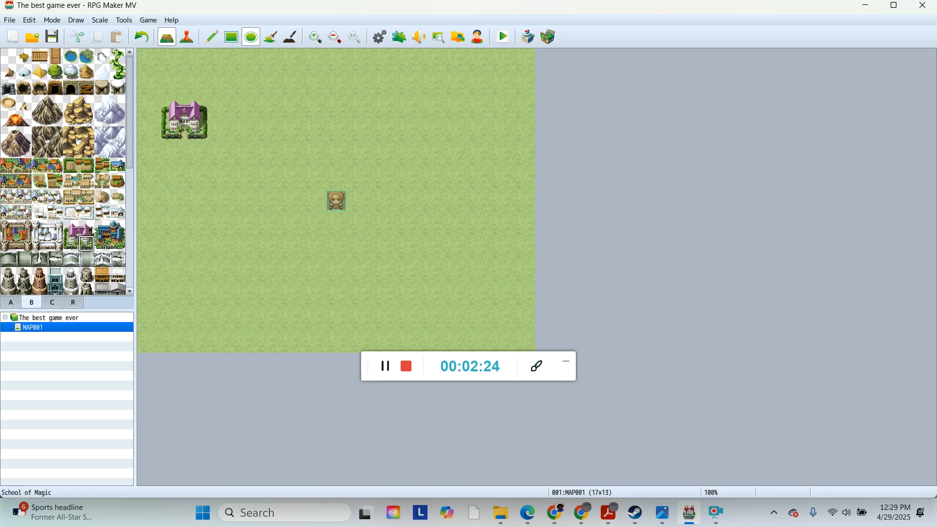
Step: Build the blue-roofed School of Magic from its tile pieces to the upper right of the mansion
left_click(106, 235)
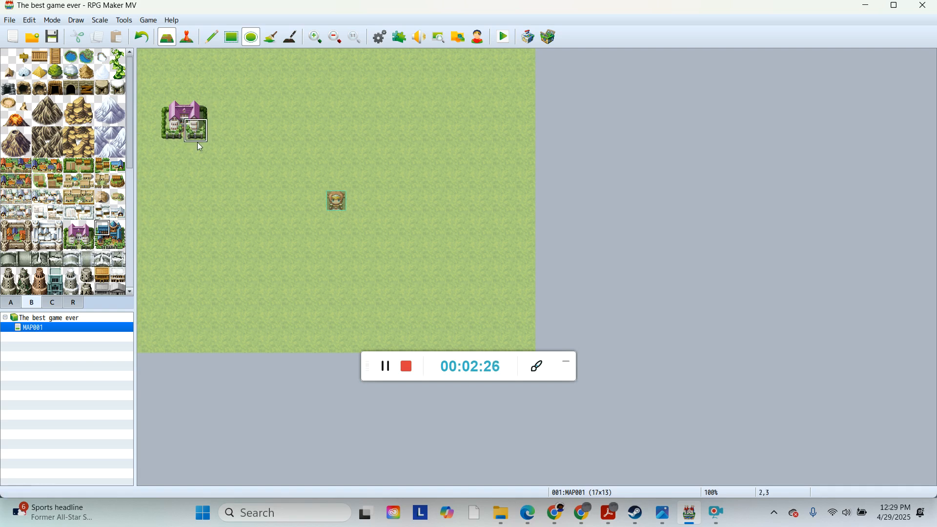
left_click(247, 77)
left_click(113, 235)
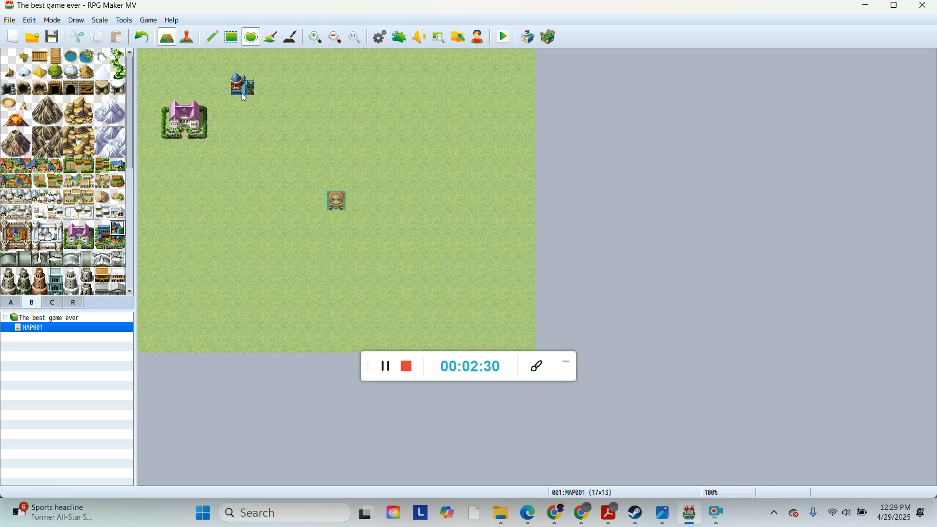
left_click_drag(241, 92, 323, 152)
left_click(142, 37)
left_click(102, 243)
left_click(241, 107)
left_click(118, 244)
left_click(269, 107)
Step: Paint rows of small town tiles with the Pencil tool across the middle of the map
left_click(211, 37)
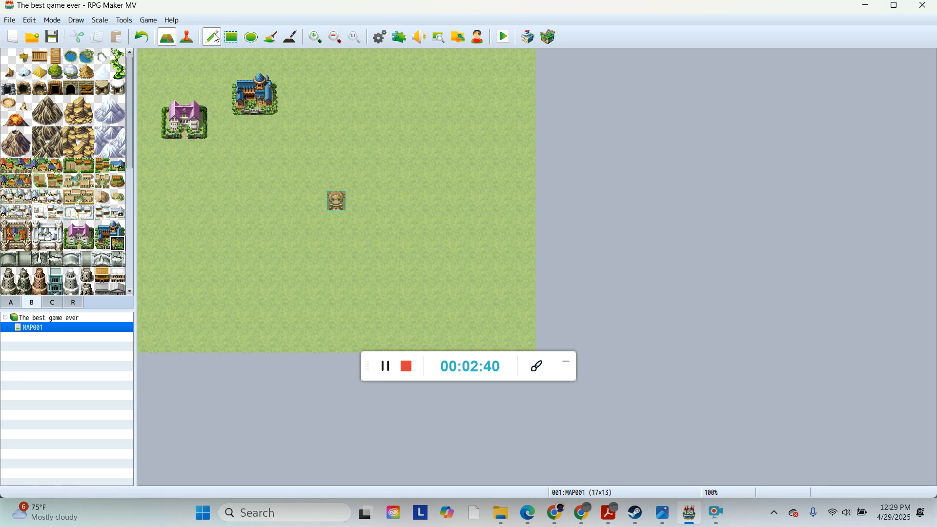
left_click_drag(222, 62, 242, 197)
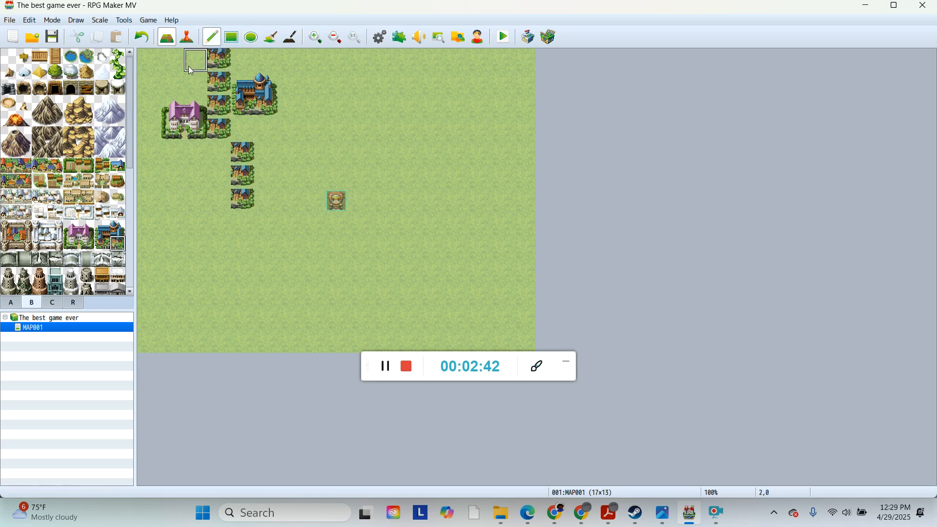
left_click(142, 38)
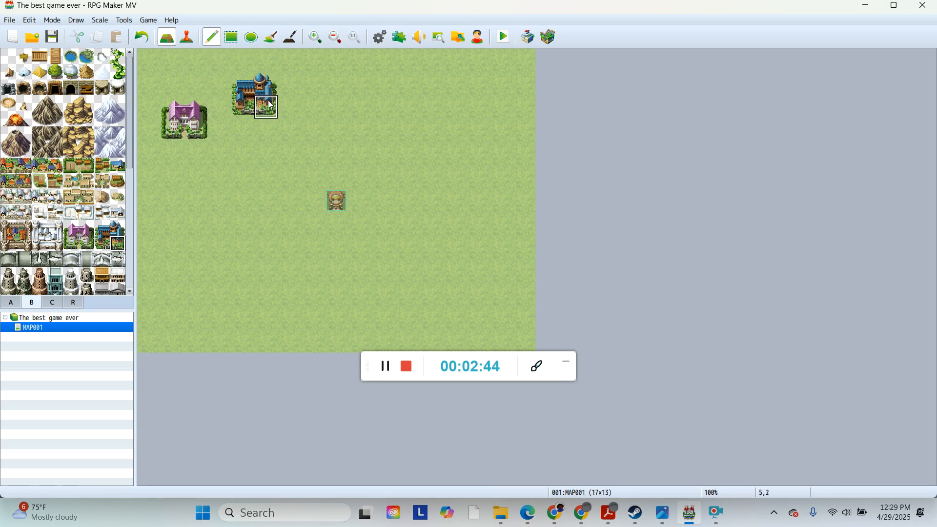
left_click_drag(265, 153, 336, 153)
mouse_move(290, 175)
left_mouse_down()
mouse_move(252, 188)
mouse_move(195, 247)
mouse_move(478, 274)
left_mouse_up()
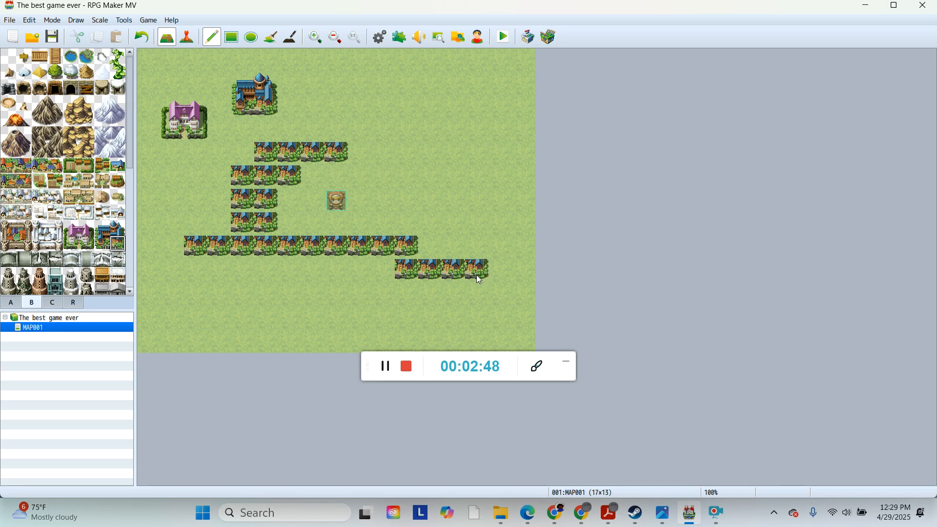
Step: Undo the painted town rows, then try filling a three-row rectangle of town tiles across the middle with the Rectangle tool and undo it
left_click(142, 38)
left_click(230, 42)
left_click_drag(217, 152, 423, 195)
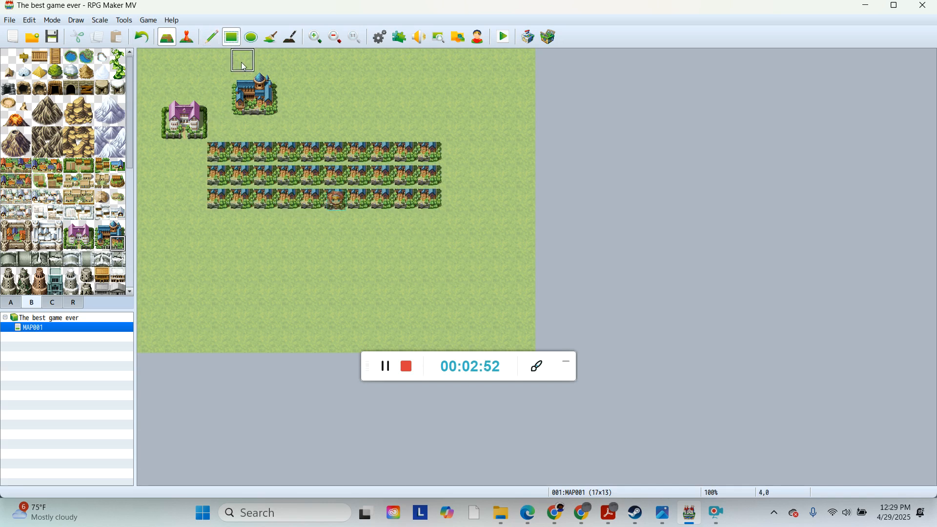
left_click(142, 37)
Step: Try drawing town tiles with the Ellipse tool and then the Pencil near the school, undoing each attempt
left_click(252, 38)
left_click_drag(334, 105, 476, 157)
left_click(142, 39)
left_click(209, 38)
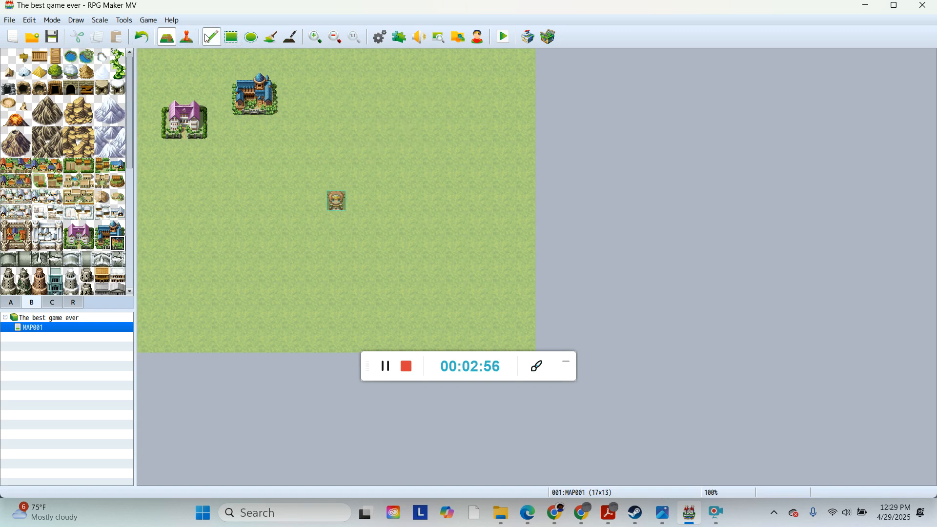
mouse_move(242, 128)
left_mouse_down()
mouse_move(439, 150)
mouse_move(374, 254)
mouse_move(305, 148)
left_mouse_up()
left_click(142, 37)
Step: Paint green vine plant tiles with the Pencil to the right of the school and across the middle of the map
left_click(118, 71)
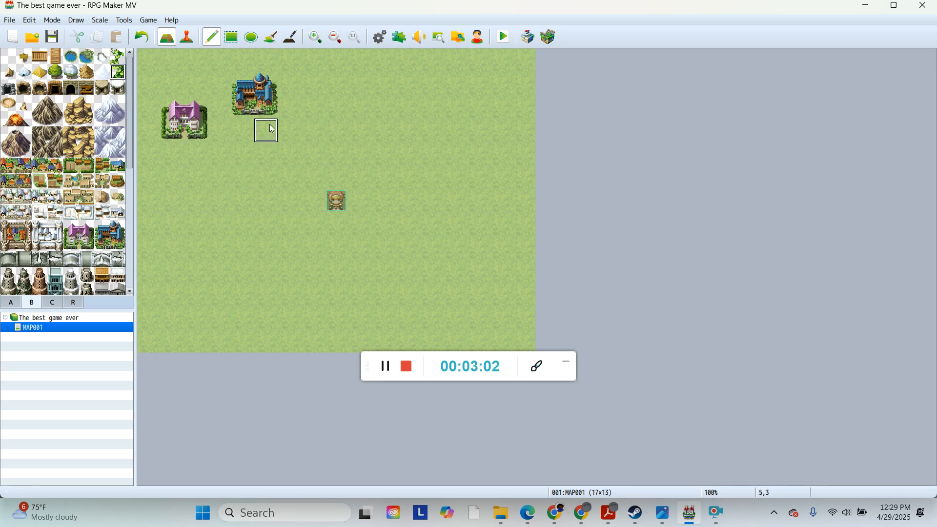
left_click_drag(290, 117, 338, 117)
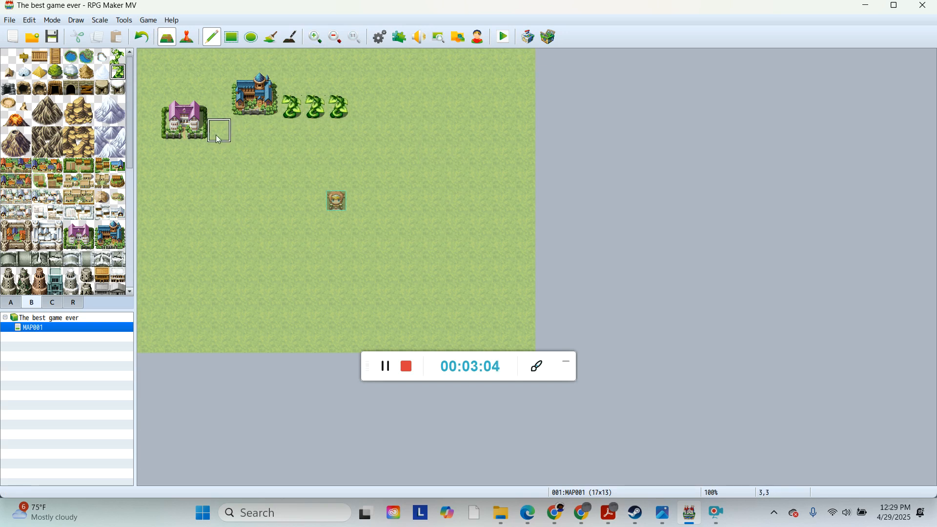
left_click_drag(172, 159, 122, 164)
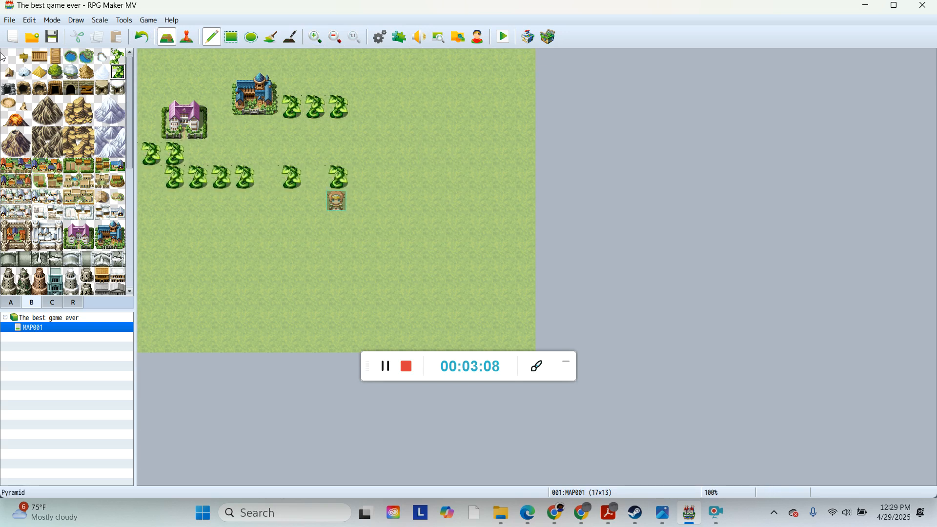
Step: Undo all the vine plant tiles
left_click(140, 41)
left_click(141, 42)
left_click(142, 43)
left_click(142, 42)
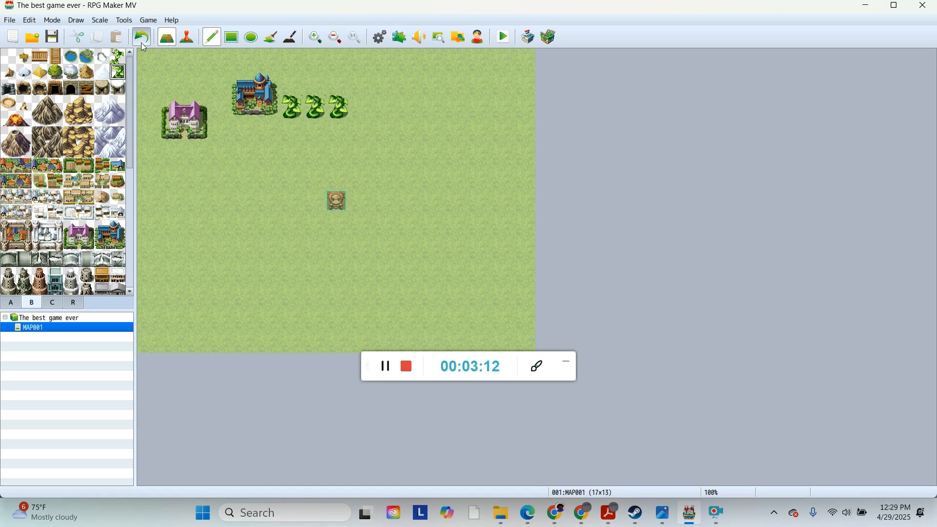
left_click(142, 42)
Step: Try drawing a row of rocky mountain tiles along the top edge with the Ellipse tool, then undo it
left_click(84, 108)
left_click(250, 39)
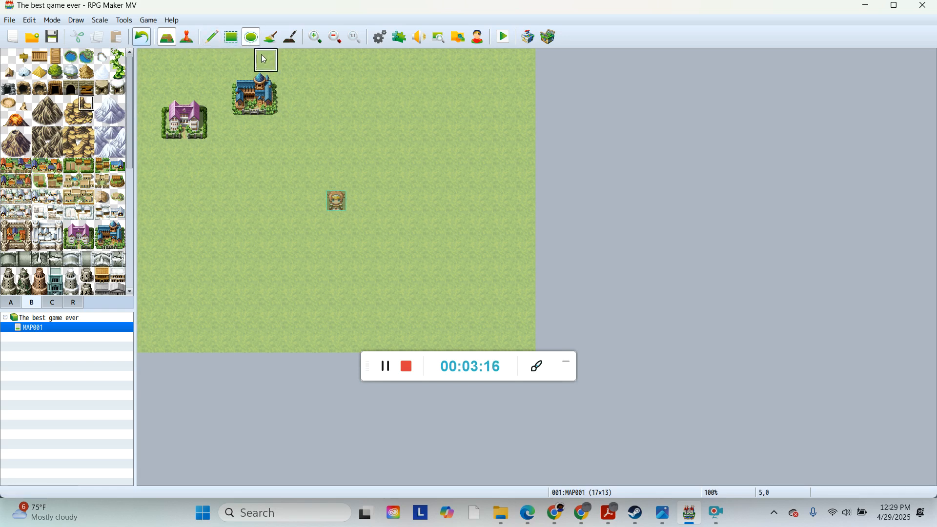
left_click_drag(196, 84, 371, 71)
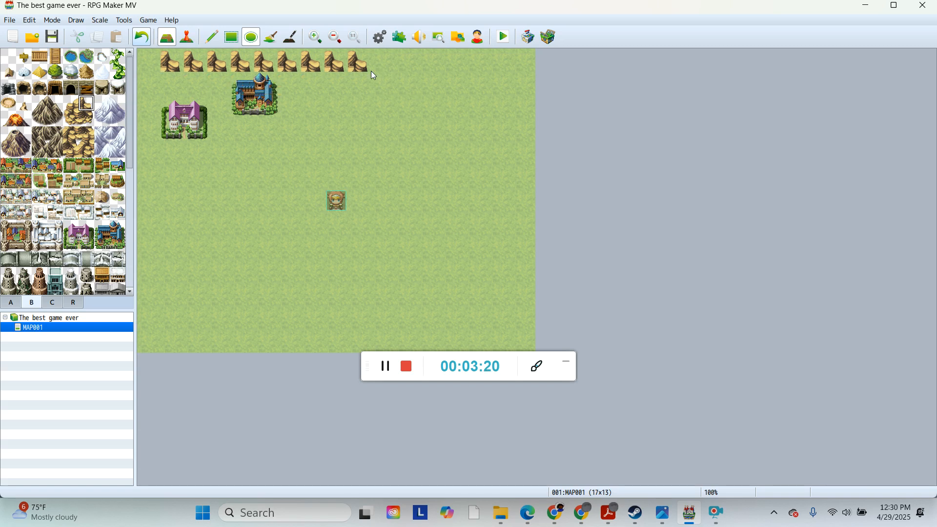
left_click(137, 41)
Step: Draw an ellipse-shaped cluster of round trees to the right of the school with the Ellipse tool
left_click(55, 71)
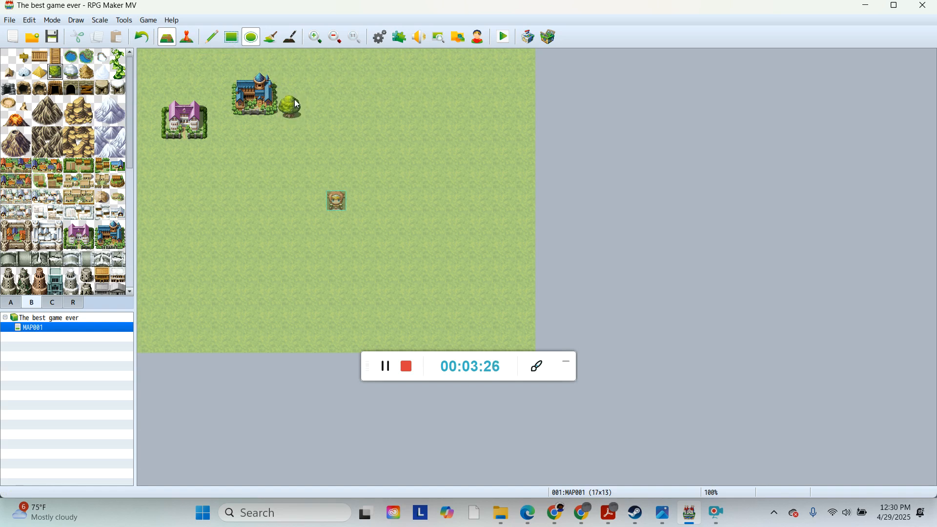
left_click_drag(329, 93, 431, 132)
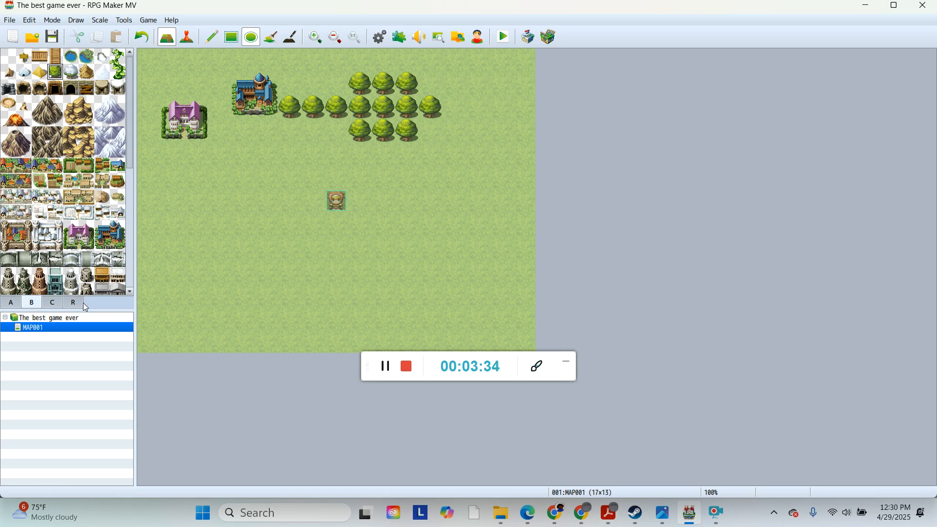
Step: Switch to tileset C and assemble the domed observatory from its four pieces in the map's upper-right corner
left_click(73, 302)
left_click(52, 303)
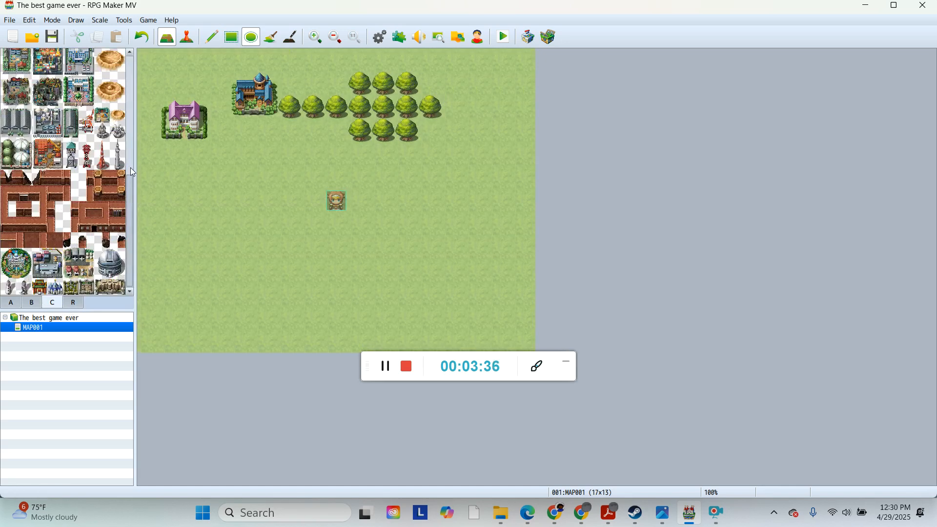
left_click(102, 256)
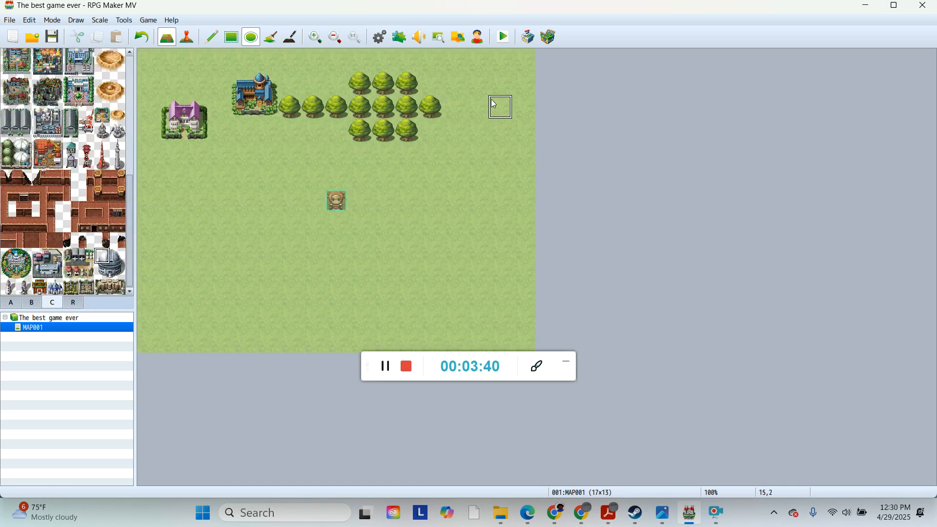
left_click(477, 60)
left_click(118, 256)
left_click(494, 63)
left_click(101, 271)
left_click(478, 84)
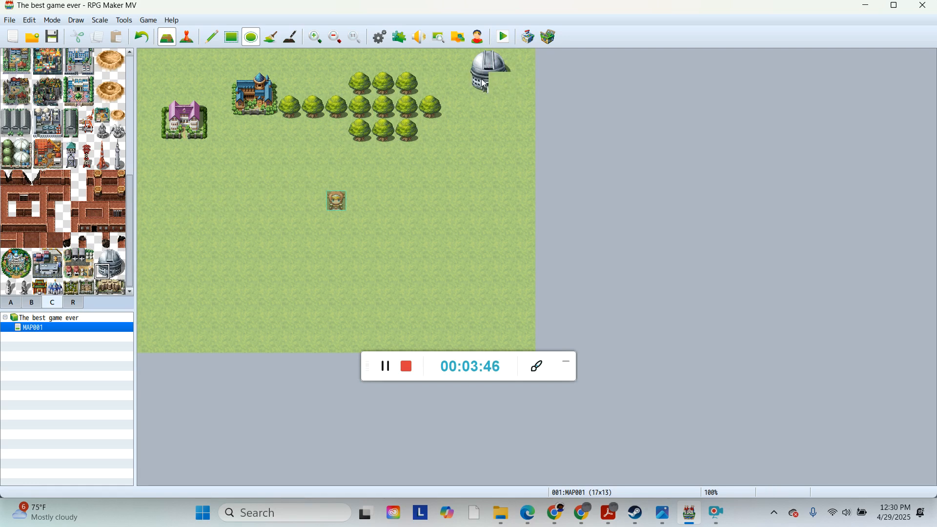
left_click(119, 273)
left_click(499, 84)
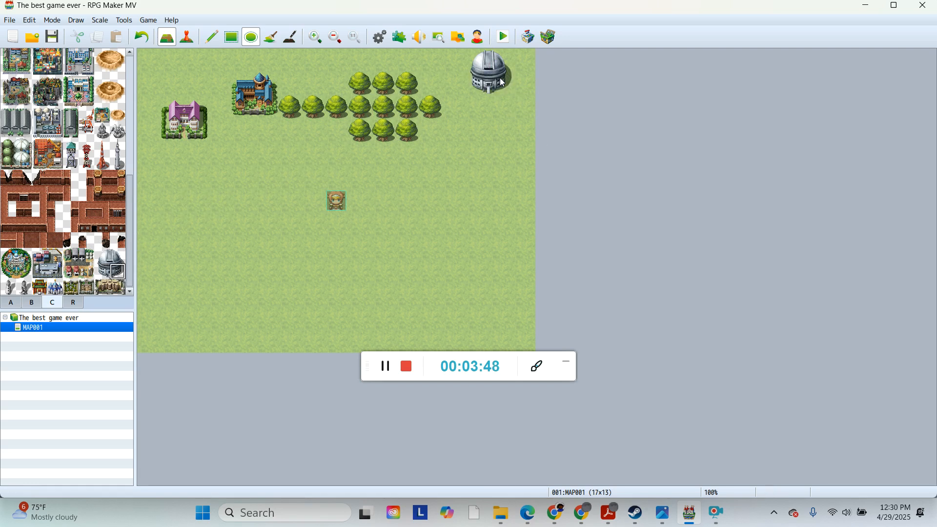
Step: Undo and re-stamp the lower-right tile of the factory complex in the lower-left area
left_click(388, 368)
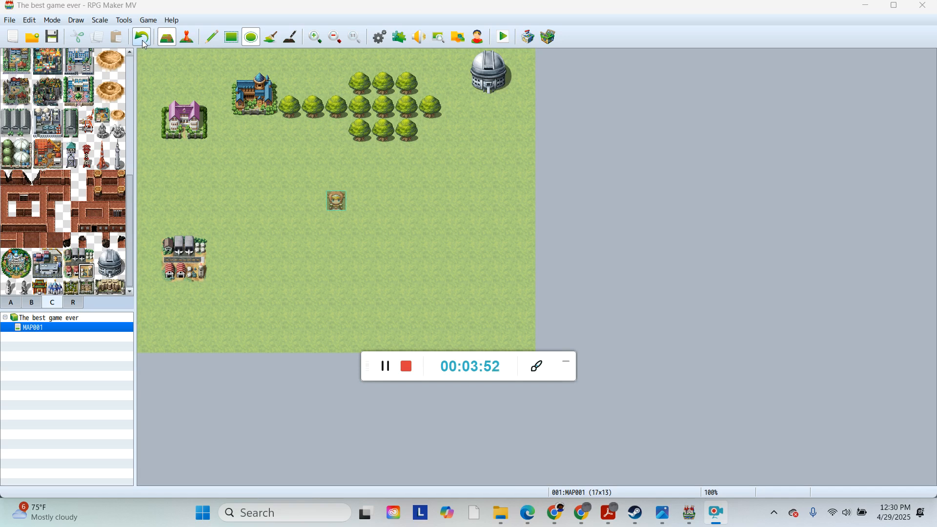
left_click(145, 41)
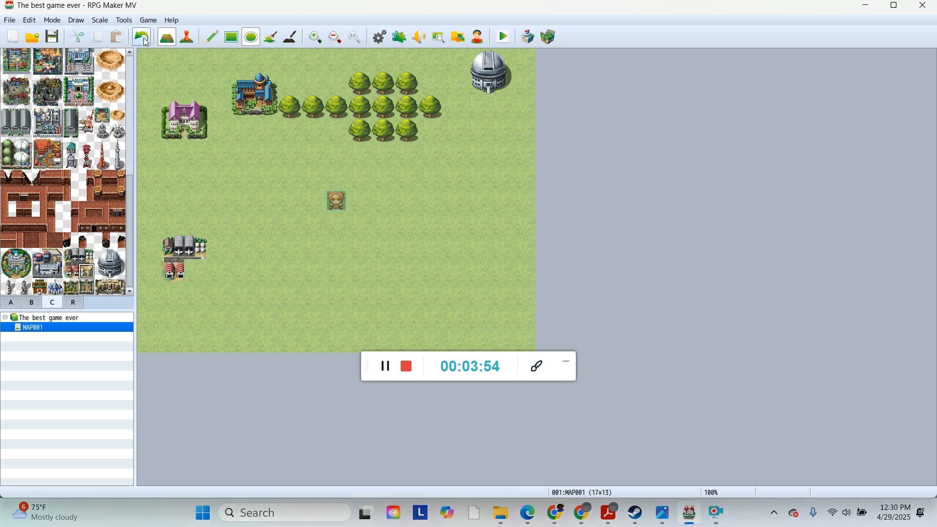
left_click(203, 272)
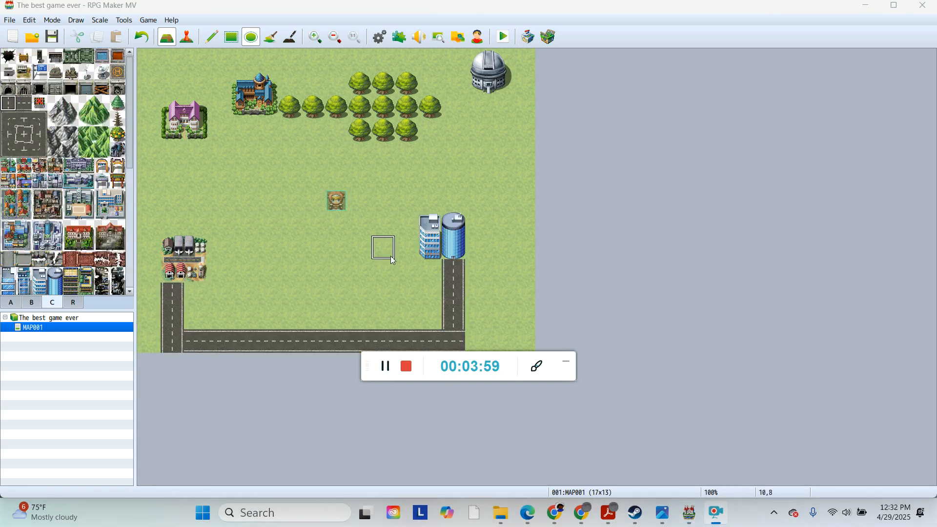
Step: Paint a block of road in the middle of the map, then undo the recent road segments
left_click(336, 247)
mouse_move(336, 268)
left_mouse_down()
mouse_move(332, 299)
mouse_move(272, 282)
left_mouse_up()
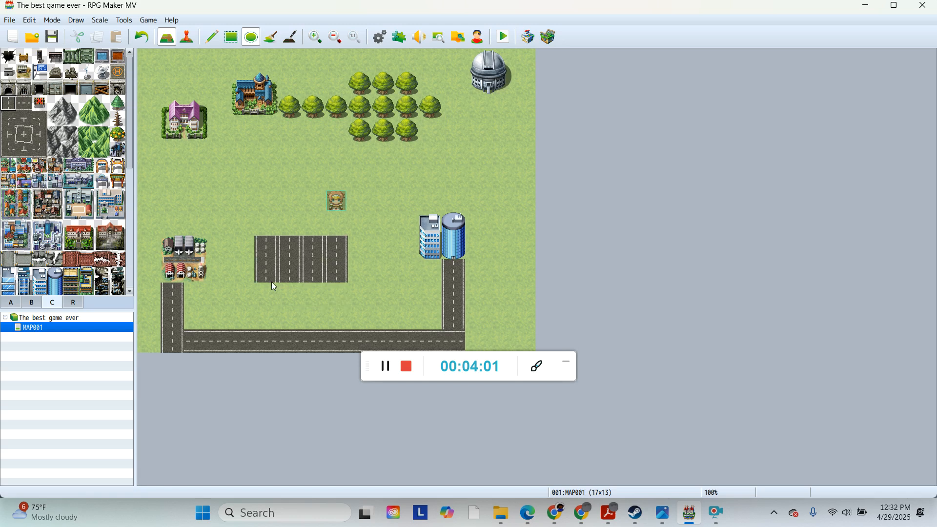
left_click(142, 38)
left_click(142, 38)
left_click(143, 38)
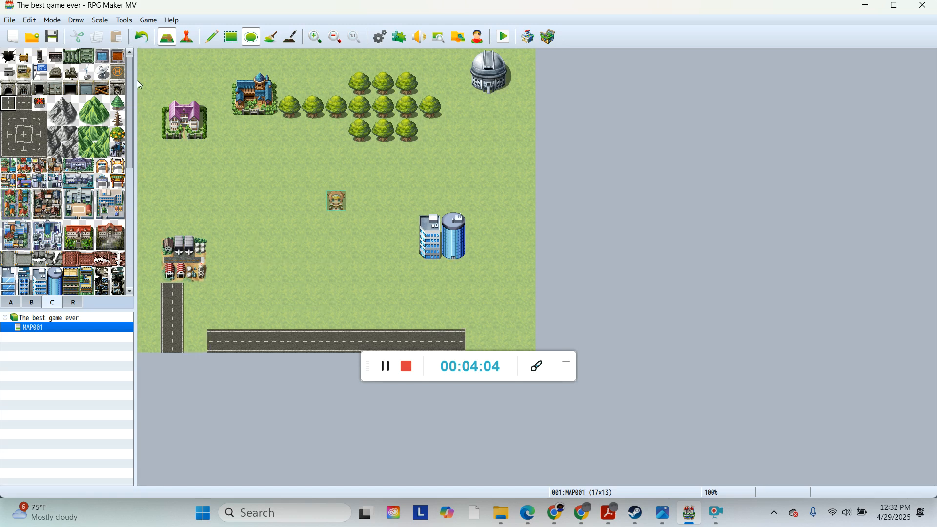
left_click(142, 38)
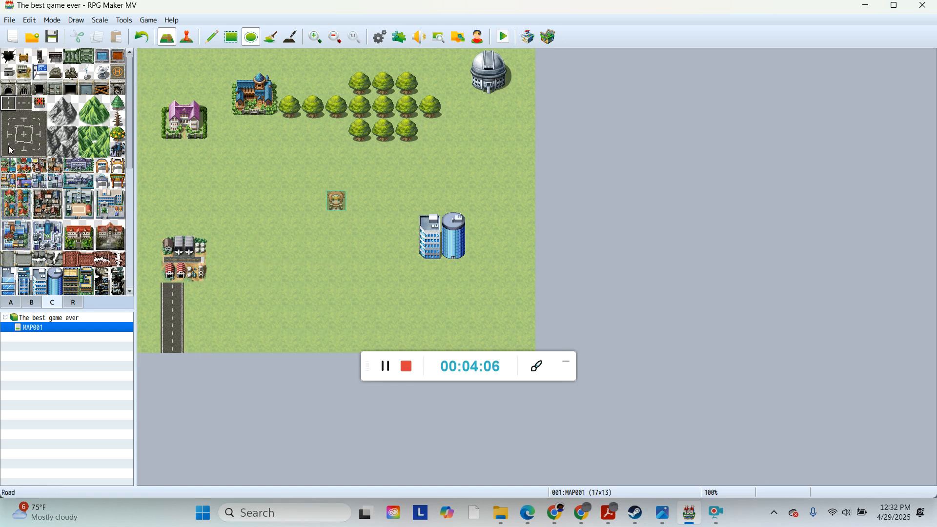
Step: Redraw the road along the bottom edge and a vertical road up to the blue skyscrapers with the Pencil
left_click(195, 341)
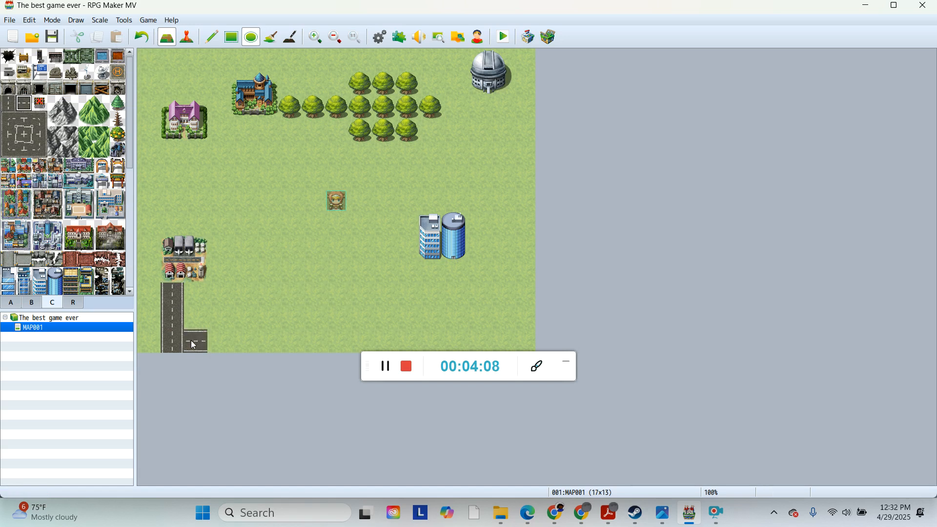
left_click(212, 37)
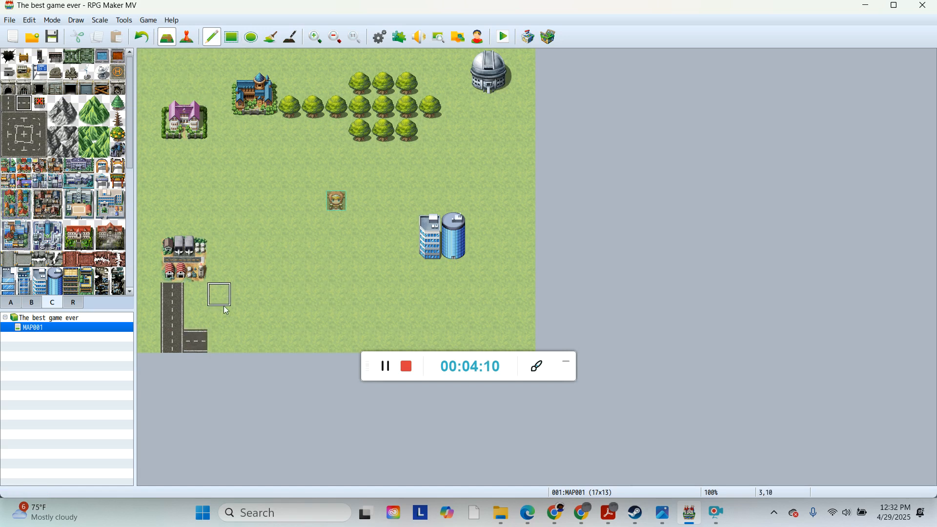
left_click_drag(214, 341, 445, 351)
left_click(5, 108)
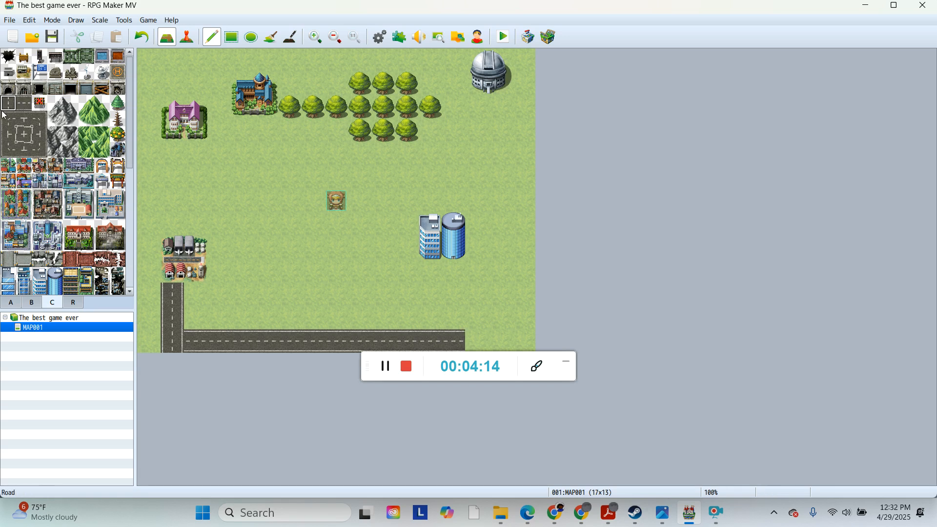
left_click_drag(451, 268, 460, 311)
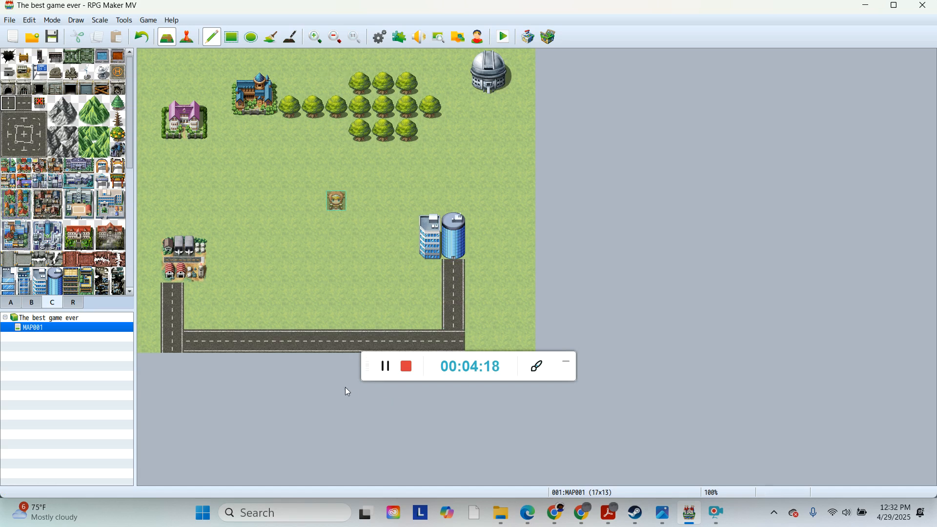
Step: Start a playtest of the game, saving the changes
left_click(385, 376)
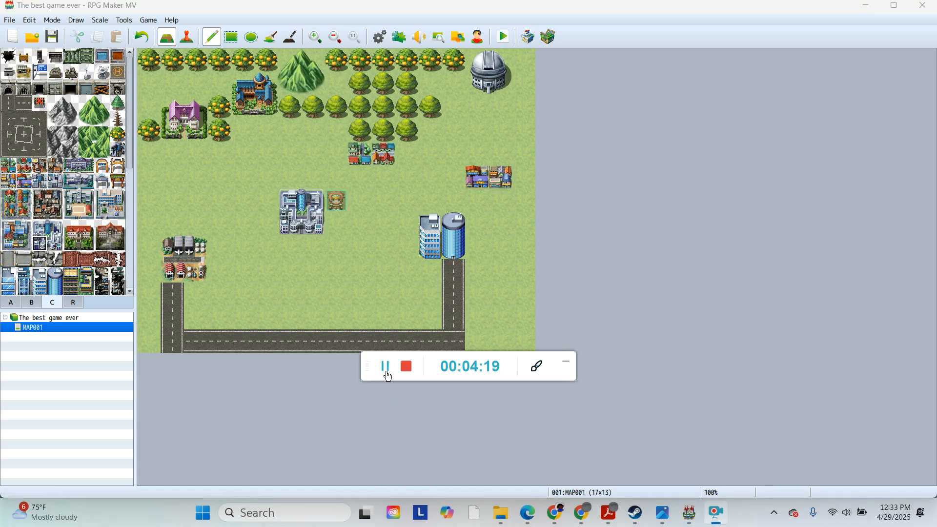
left_click(503, 43)
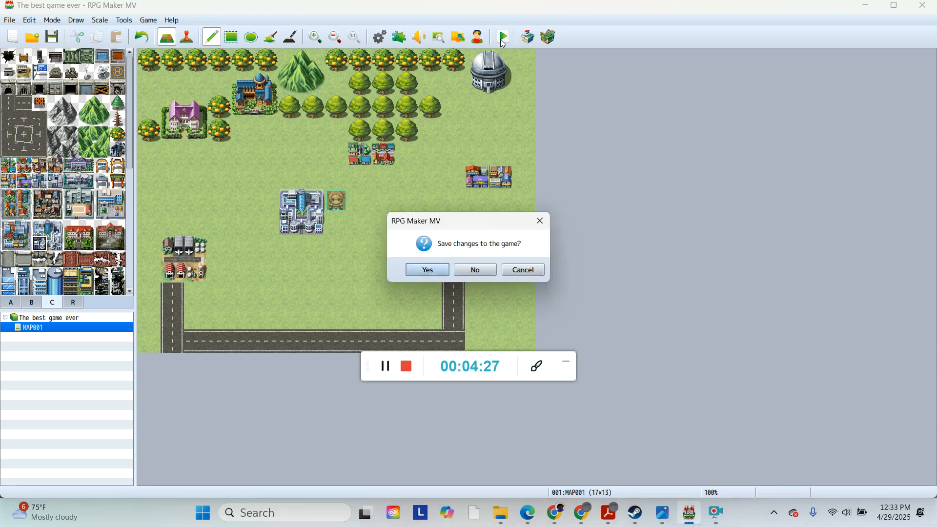
left_click(432, 268)
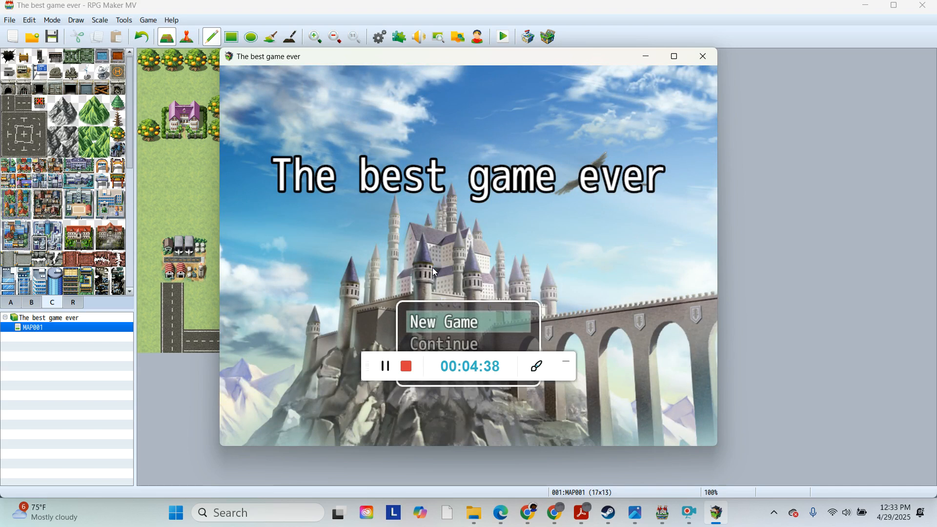
Step: Start a new game and walk the player character around the map to check it
key("Return")
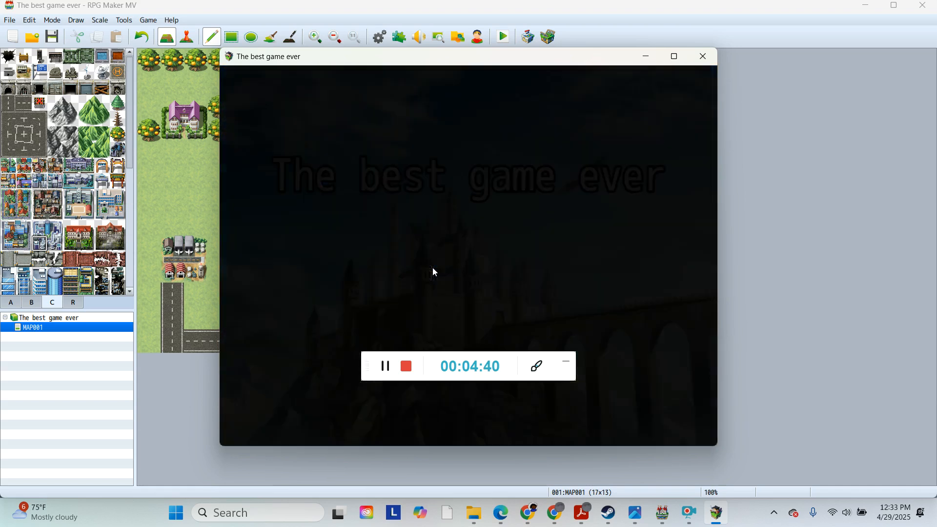
key("Right")
key("Up")
key("Right")
key("Right")
key("Down")
key("Right")
key("Down")
key("Left")
key("Left")
key("Left")
key("Up")
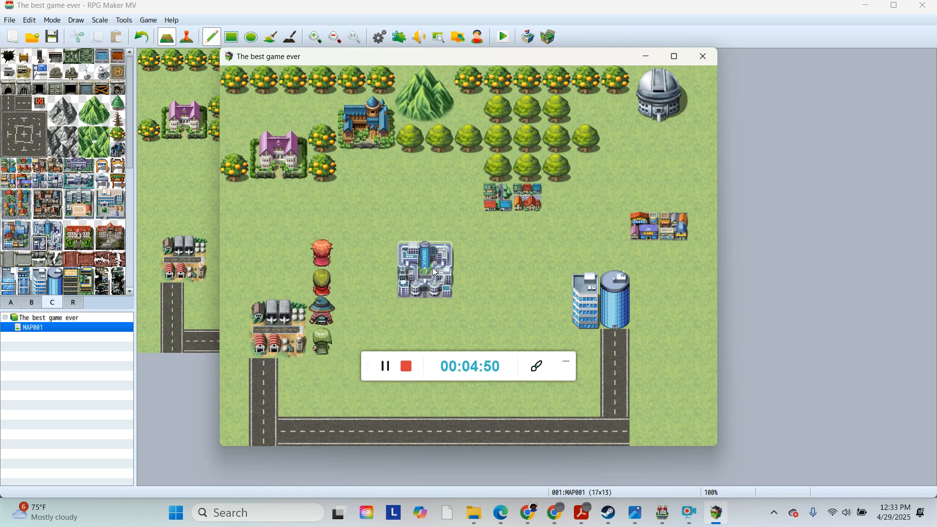